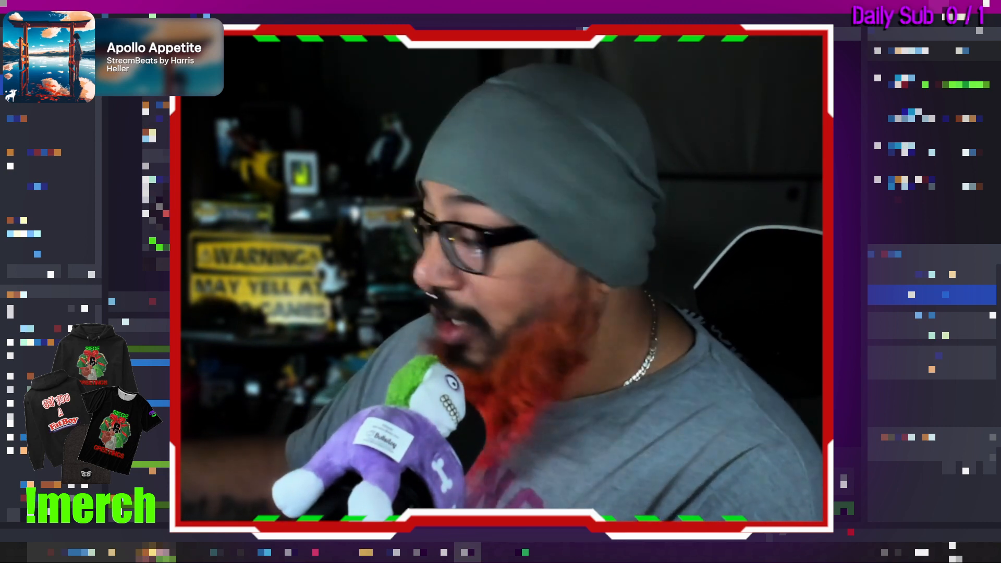
Switch to the browser, open the Move plugin's OBS Forums page from the search results and show its list of downloadable files
{"action": "left_click", "coordinate": [940, 7]}
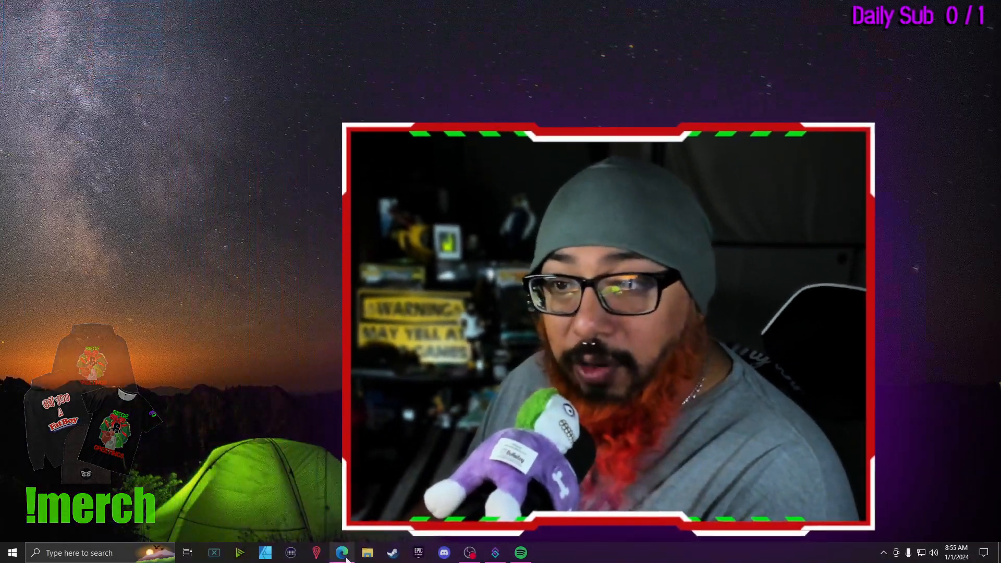
{"action": "left_click", "coordinate": [347, 559]}
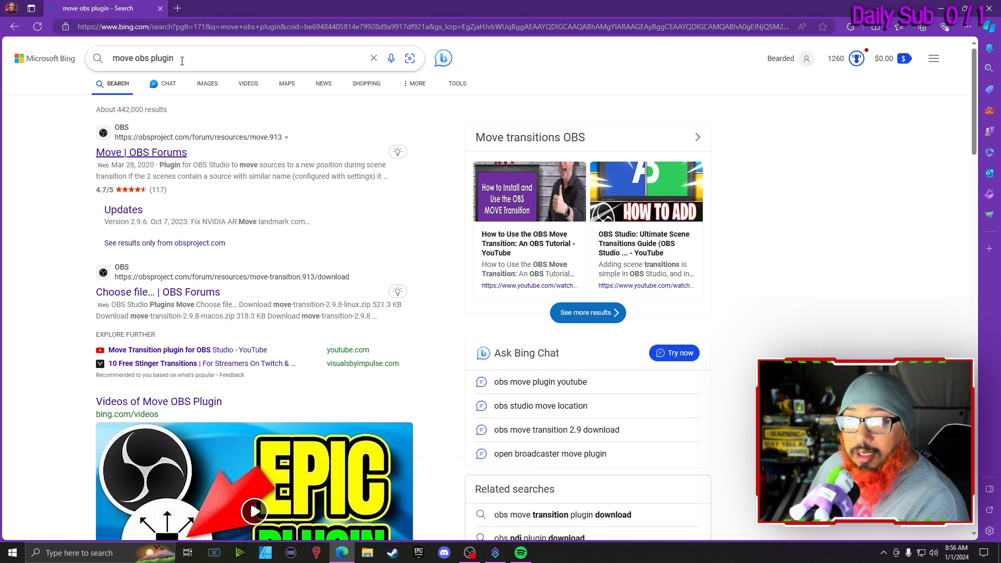
{"action": "left_click", "coordinate": [140, 157]}
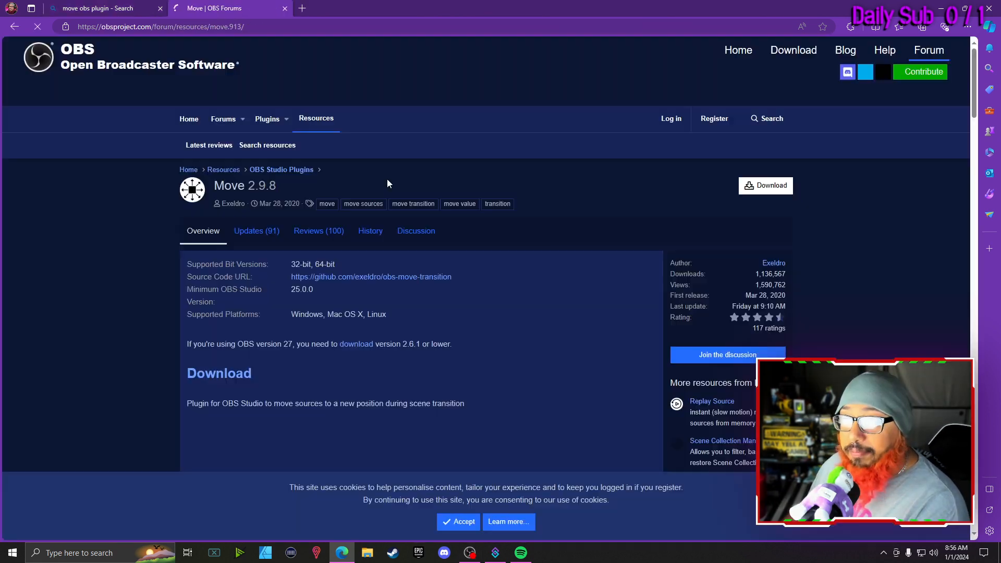
{"action": "left_click", "coordinate": [772, 186]}
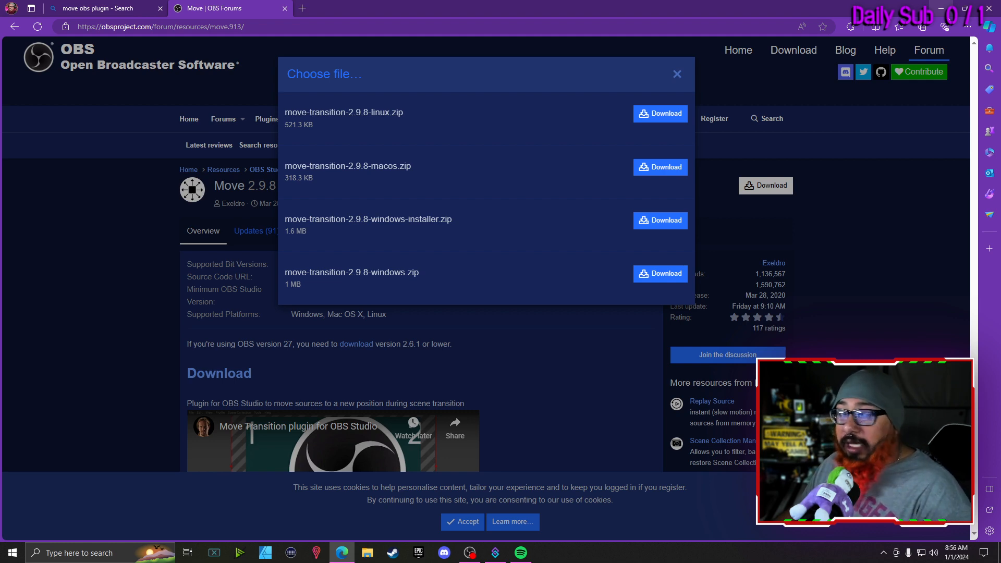
{"action": "left_click", "coordinate": [936, 11]}
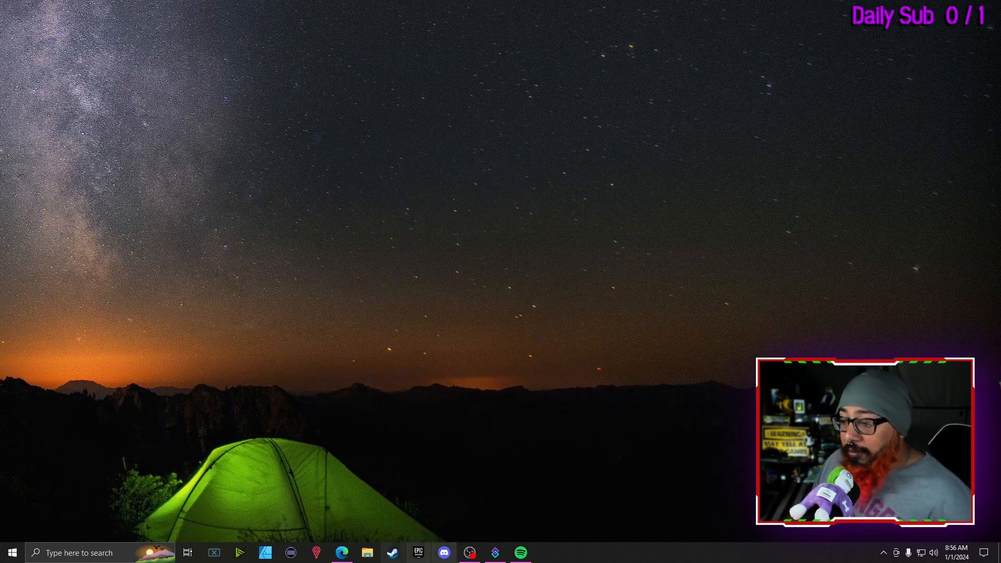
Switch to OBS, open the Recording scene and shift the Cam - Brio - GP source left to about 192 px from the canvas's left edge
{"action": "left_click", "coordinate": [471, 555]}
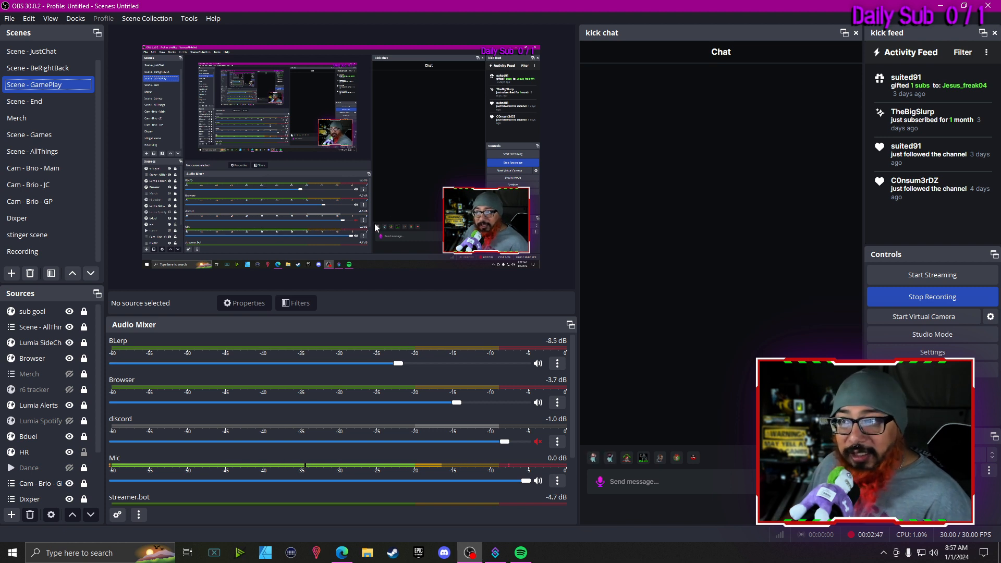
{"action": "left_click", "coordinate": [34, 254]}
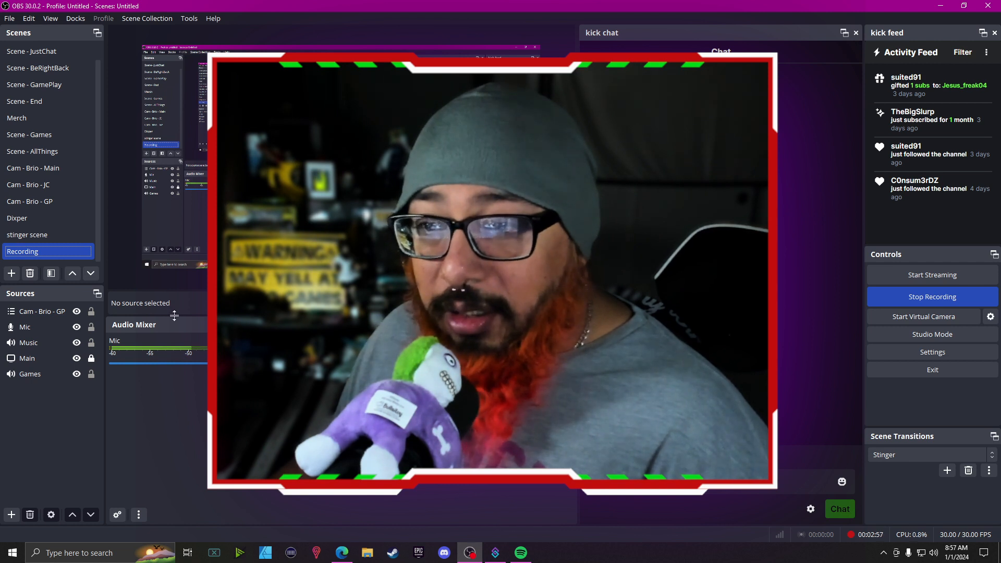
{"action": "left_click", "coordinate": [85, 312]}
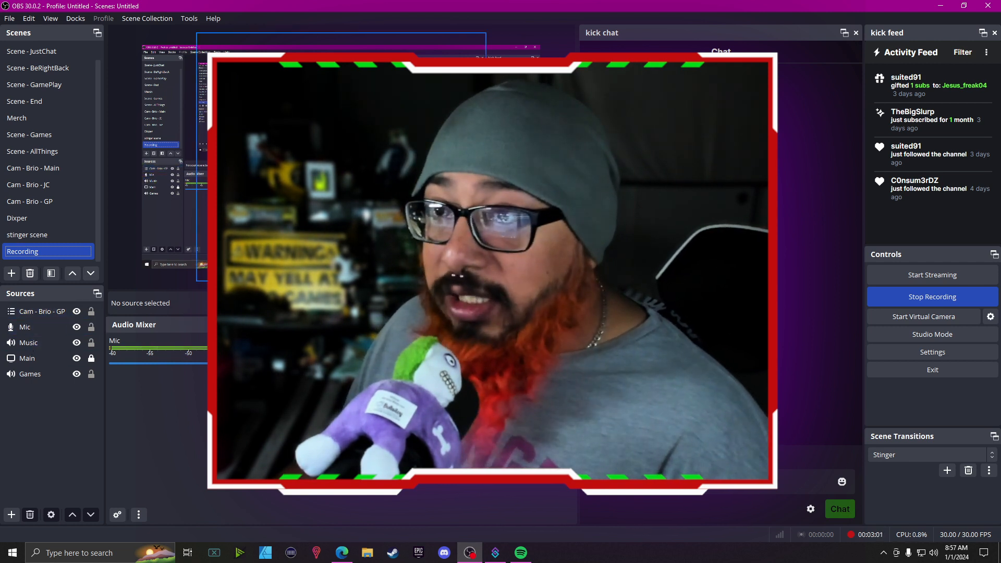
{"action": "left_click_drag", "start_coordinate": [333, 172], "coordinate": [323, 147]}
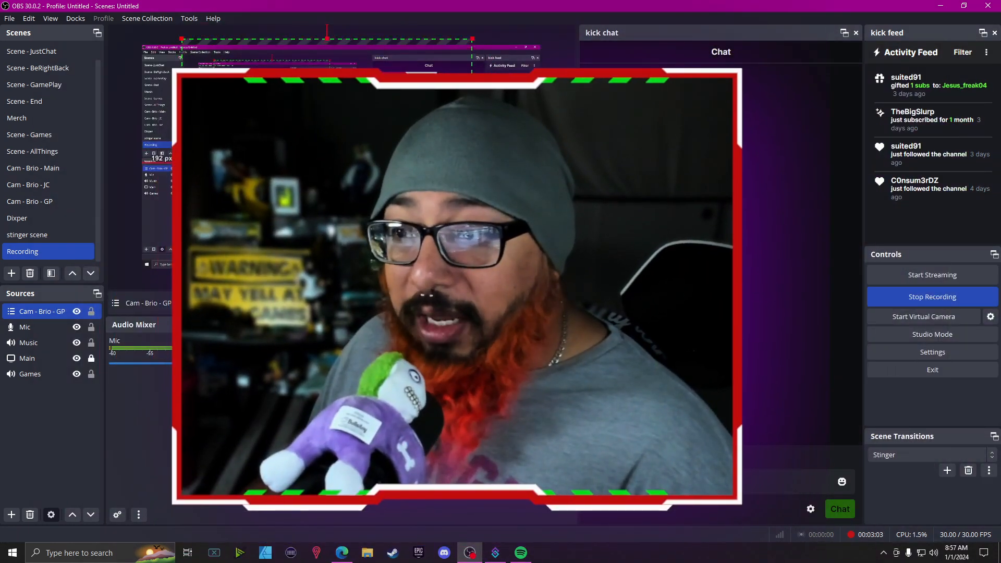
{"action": "right_click", "coordinate": [29, 312]}
{"action": "left_click", "coordinate": [52, 370]}
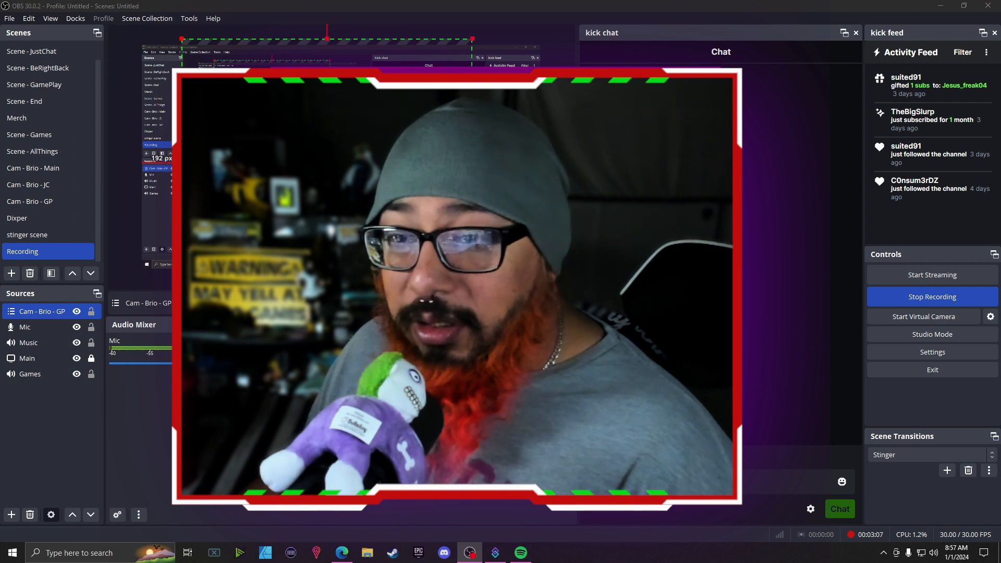
{"action": "left_click", "coordinate": [709, 73]}
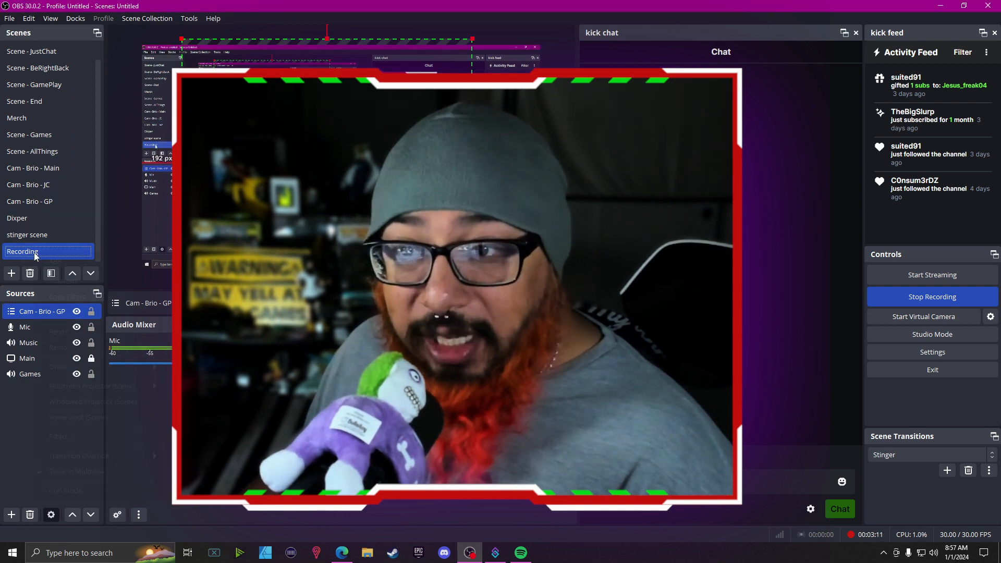
Open the filters of the Recording scene and delete all existing ones, including "zoom"
{"action": "right_click", "coordinate": [33, 253]}
{"action": "left_click", "coordinate": [130, 438]}
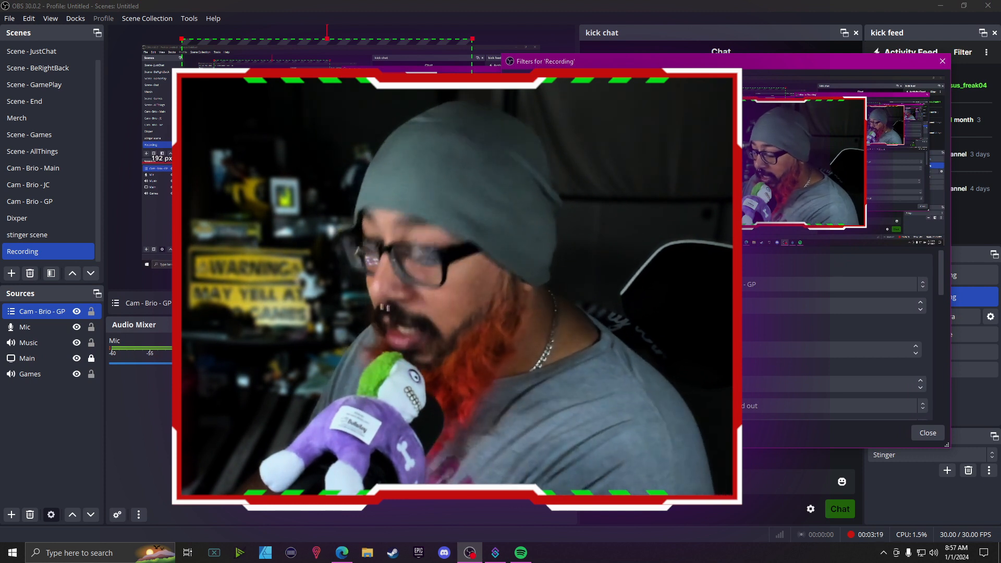
{"action": "key", "text": "Delete"}
{"action": "left_click", "coordinate": [775, 265]}
{"action": "key", "text": "Delete"}
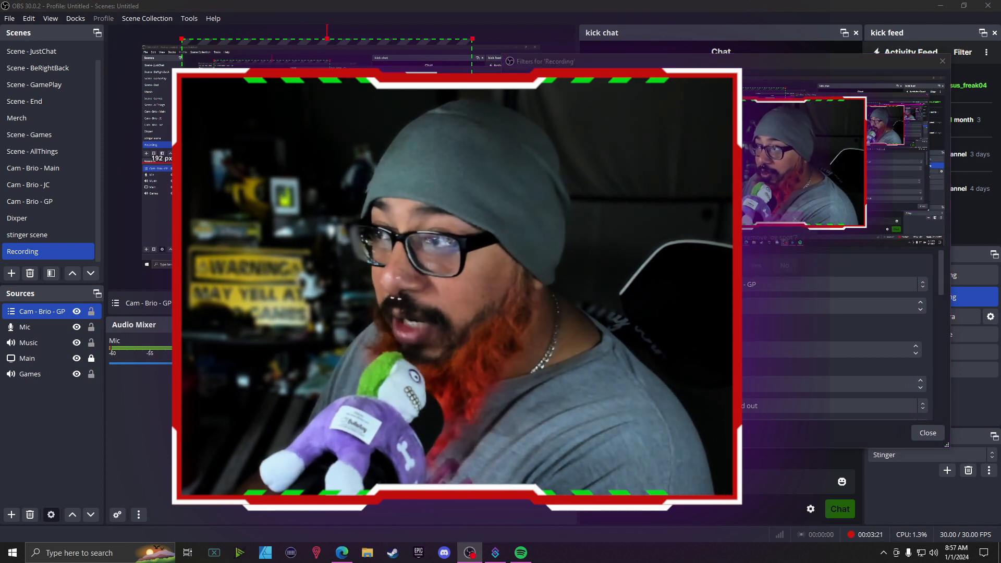
{"action": "left_click", "coordinate": [757, 267]}
{"action": "key", "text": "Delete"}
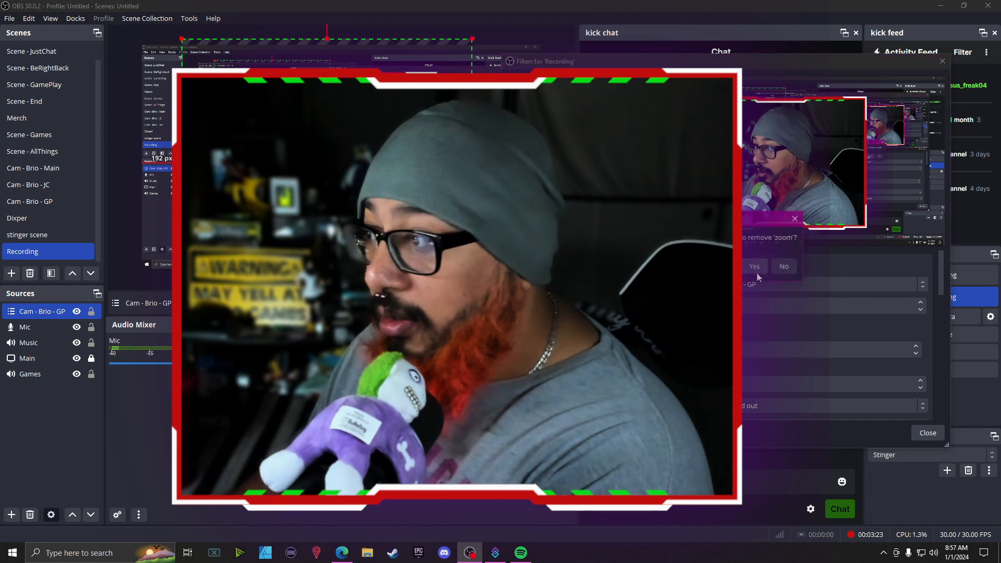
{"action": "left_click", "coordinate": [754, 268]}
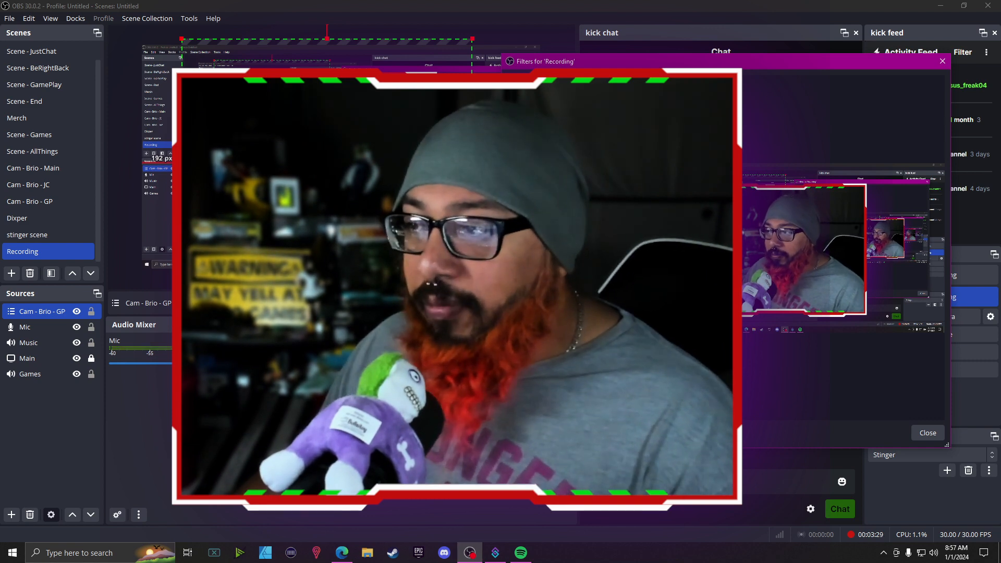
Scale the Cam - Brio - GP source to about 0.547 and place it in the canvas's upper-left area at about x 54, y 63
{"action": "left_click_drag", "start_coordinate": [472, 287], "coordinate": [323, 159]}
{"action": "left_click_drag", "start_coordinate": [404, 230], "coordinate": [359, 194]}
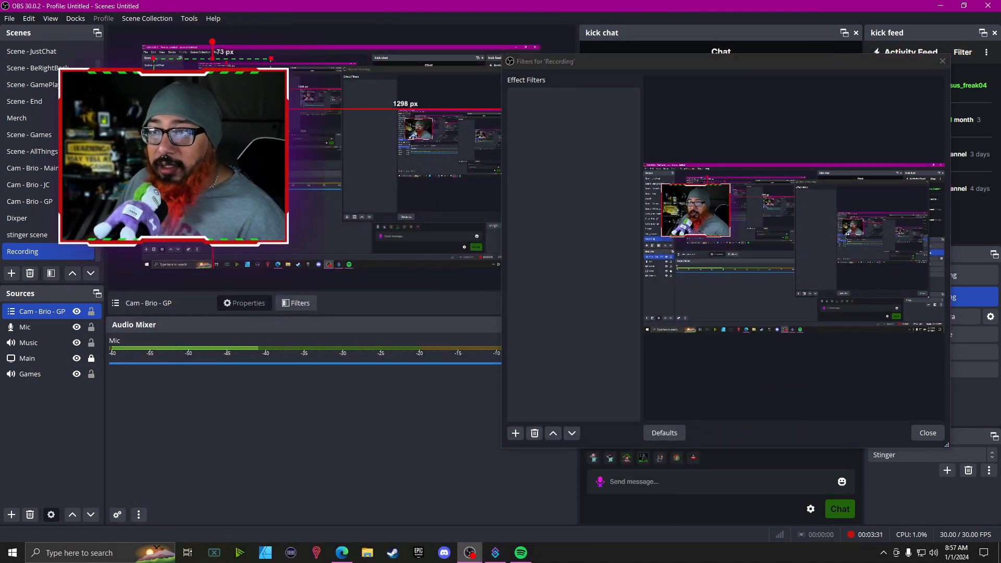
{"action": "left_click_drag", "start_coordinate": [729, 65], "coordinate": [531, 79]}
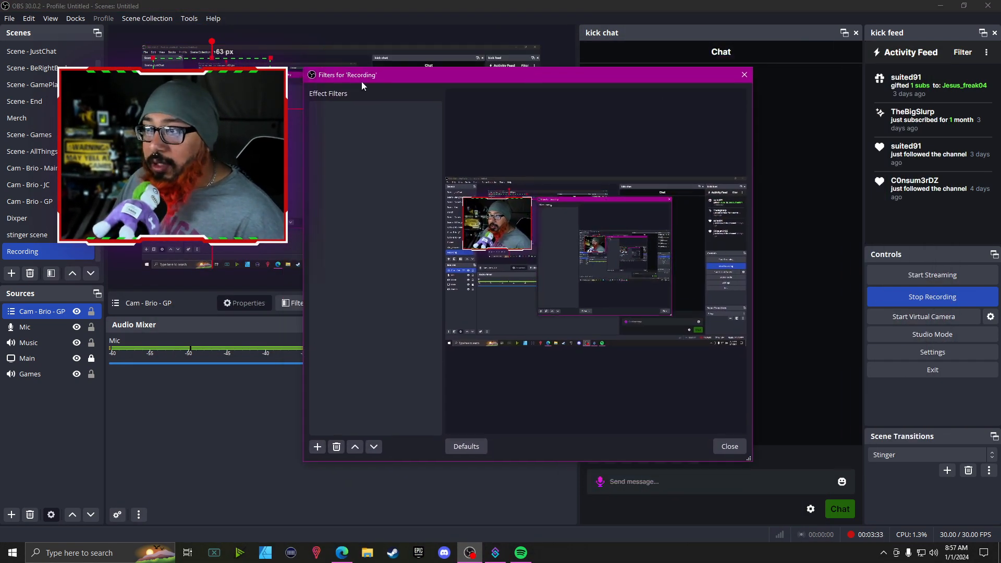
Add a Move Source filter named "og" to the Recording scene with Cam - Brio - GP as its source
{"action": "left_click", "coordinate": [318, 447]}
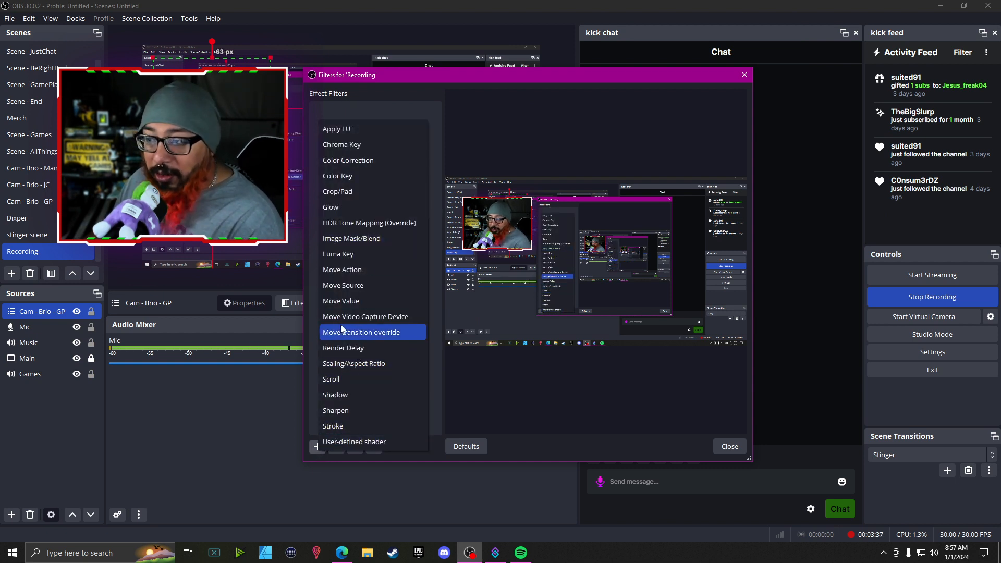
{"action": "left_click", "coordinate": [345, 288]}
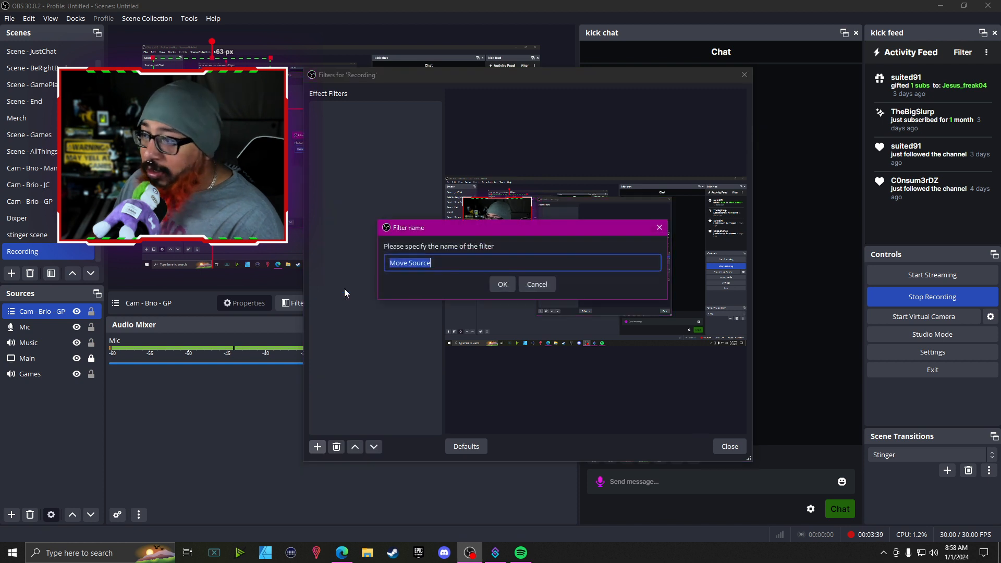
{"action": "left_click", "coordinate": [503, 285]}
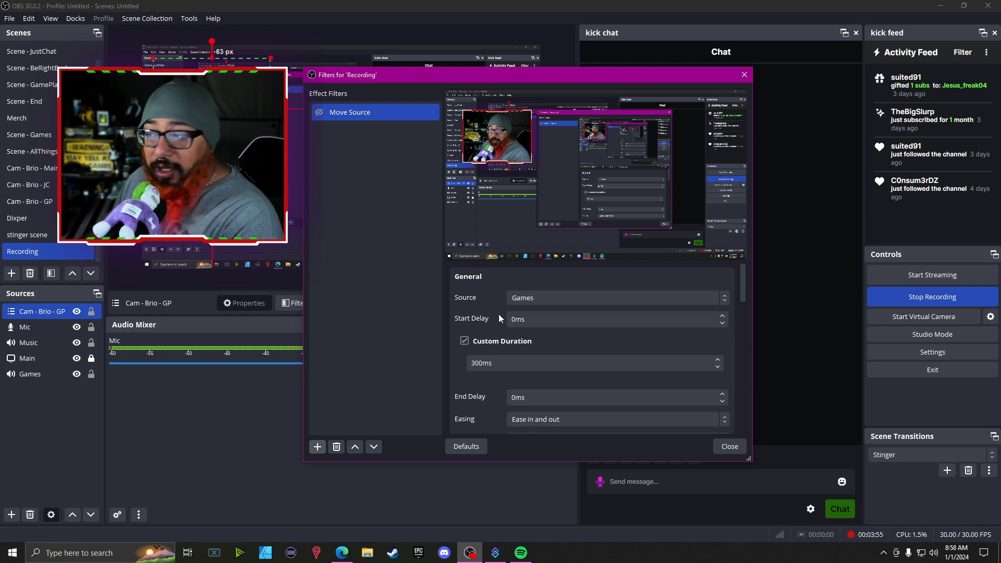
{"action": "left_click", "coordinate": [353, 115]}
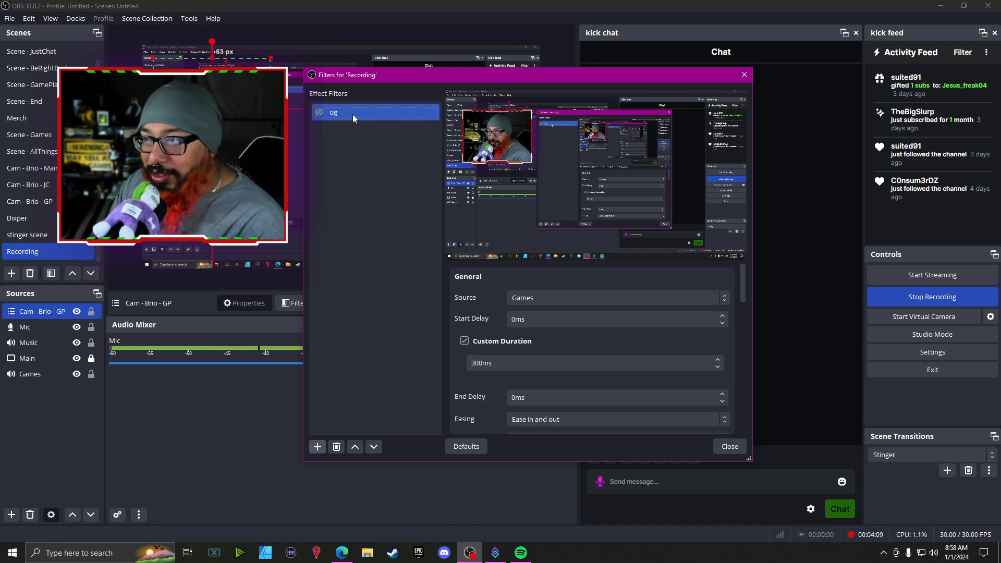
{"action": "key", "text": "Return"}
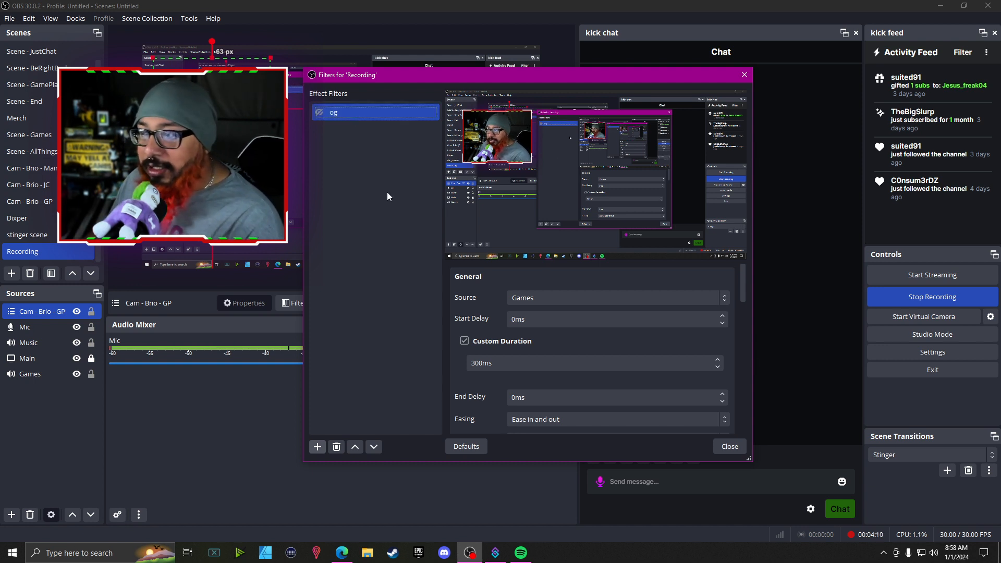
{"action": "left_click", "coordinate": [545, 295]}
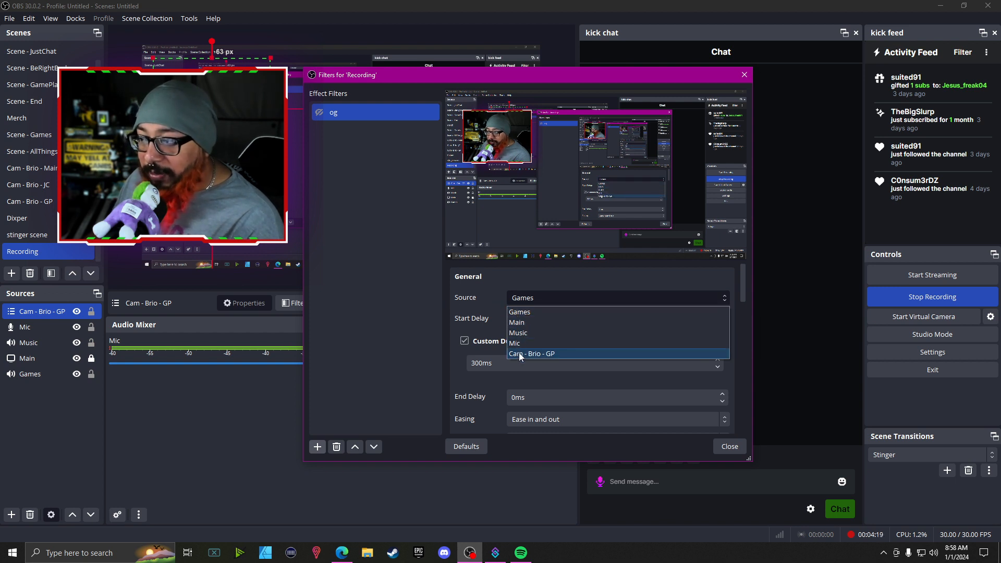
{"action": "left_click", "coordinate": [576, 354]}
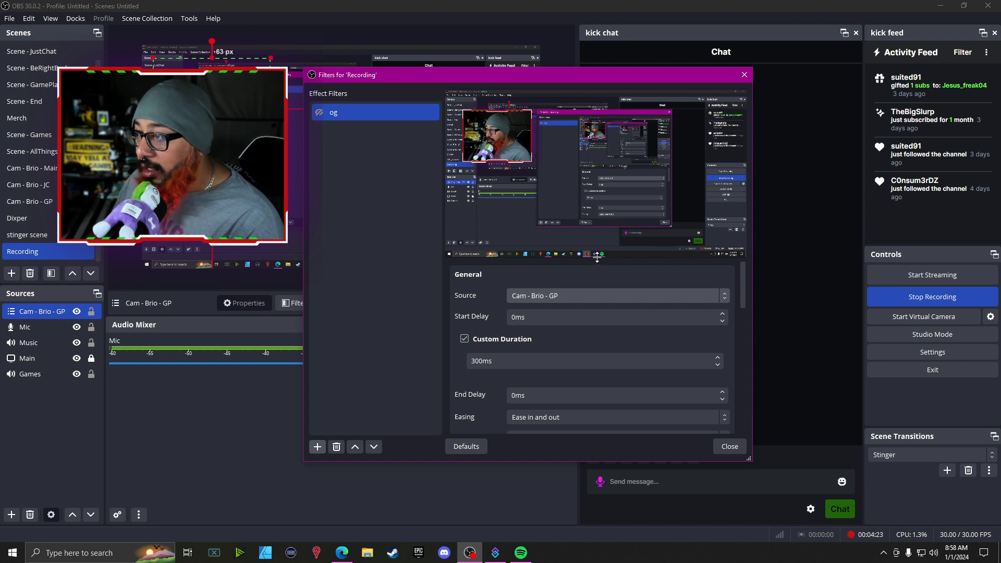
Move the webcam source to the canvas's lower left, about 152 px from the left edge and 526 px from the top edge
{"action": "left_click_drag", "start_coordinate": [600, 262], "coordinate": [597, 203]}
{"action": "scroll", "coordinate": [469, 333], "scroll_direction": "down", "scroll_amount": 4}
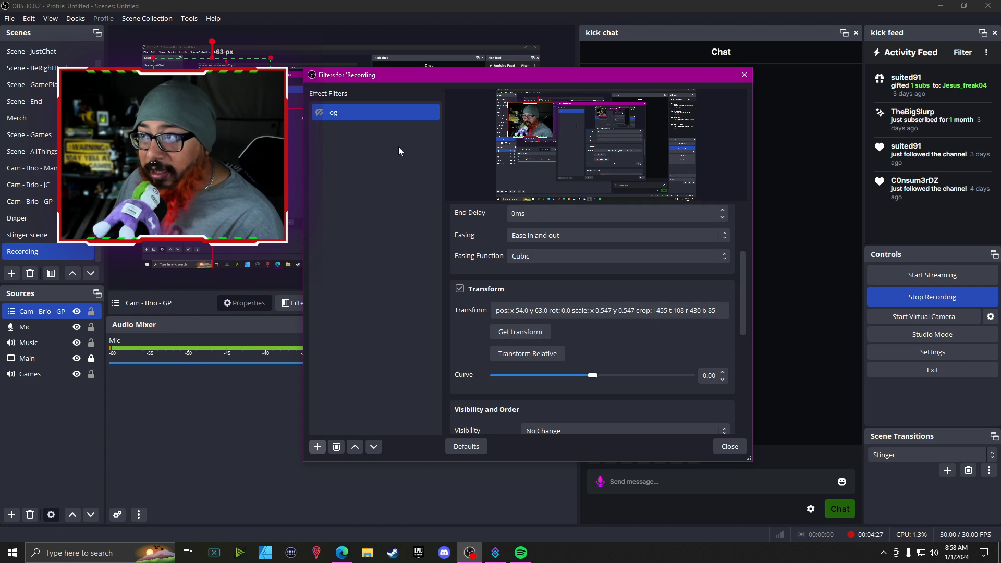
{"action": "left_click_drag", "start_coordinate": [420, 76], "coordinate": [641, 42]}
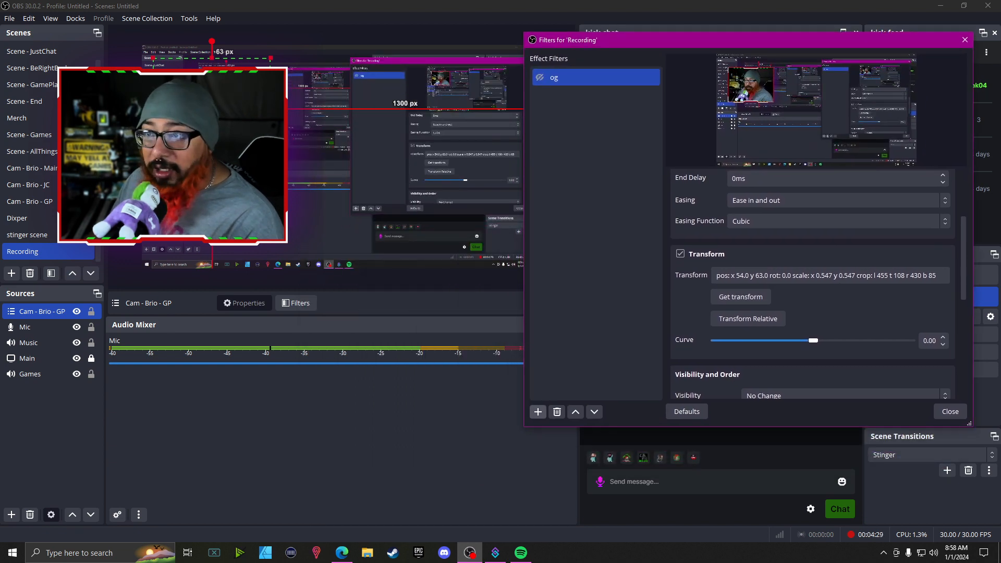
{"action": "left_click_drag", "start_coordinate": [213, 107], "coordinate": [234, 204]}
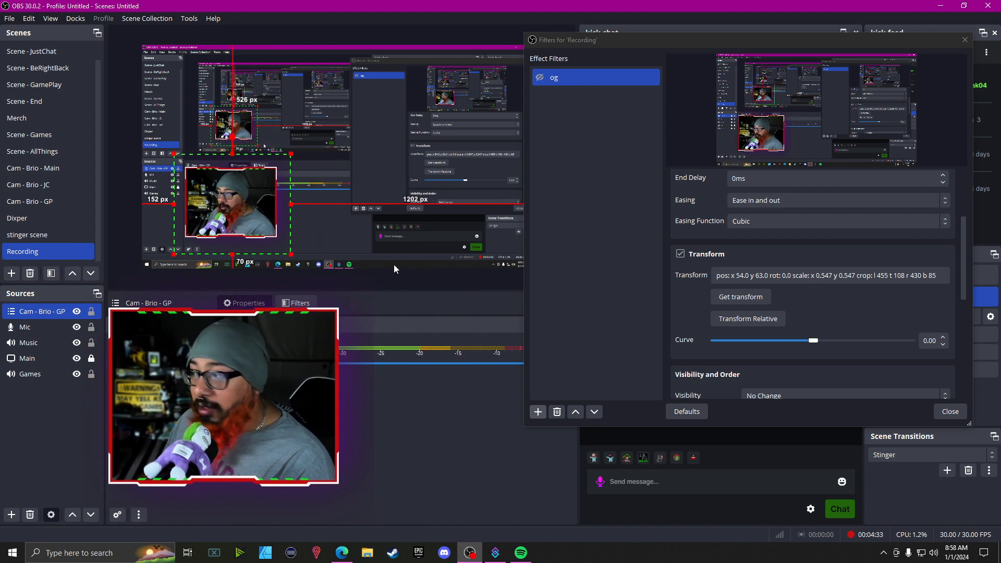
Add a second Move Source filter named "bottom" to the Recording scene and set its source to Cam - Brio - GP
{"action": "left_click", "coordinate": [538, 412]}
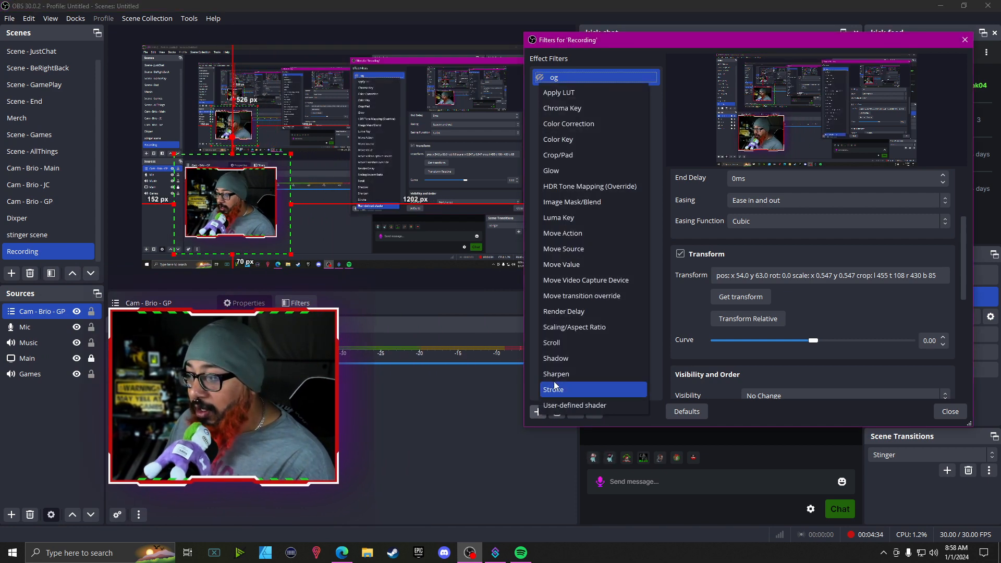
{"action": "left_click", "coordinate": [563, 258]}
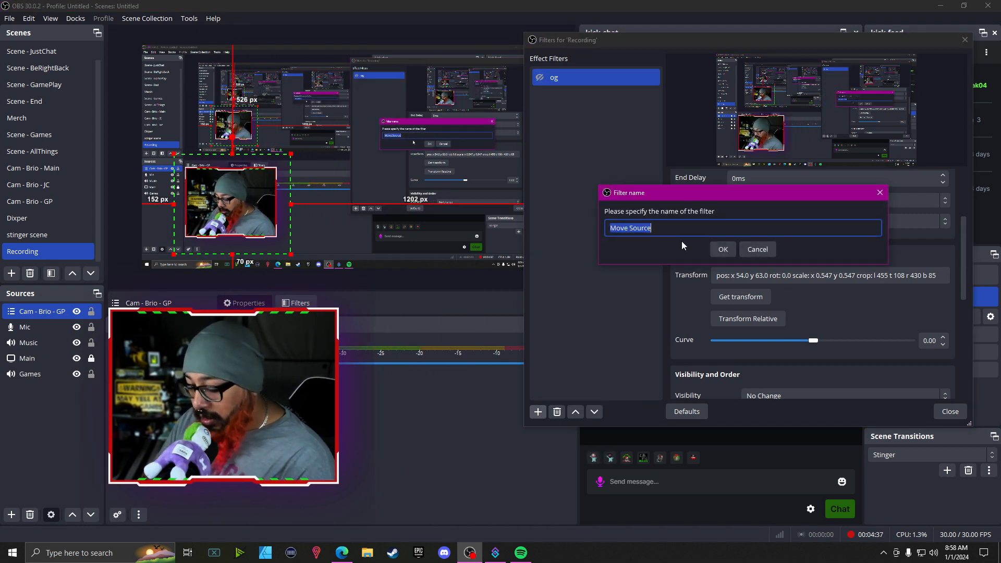
{"action": "type", "text": "botoom"}
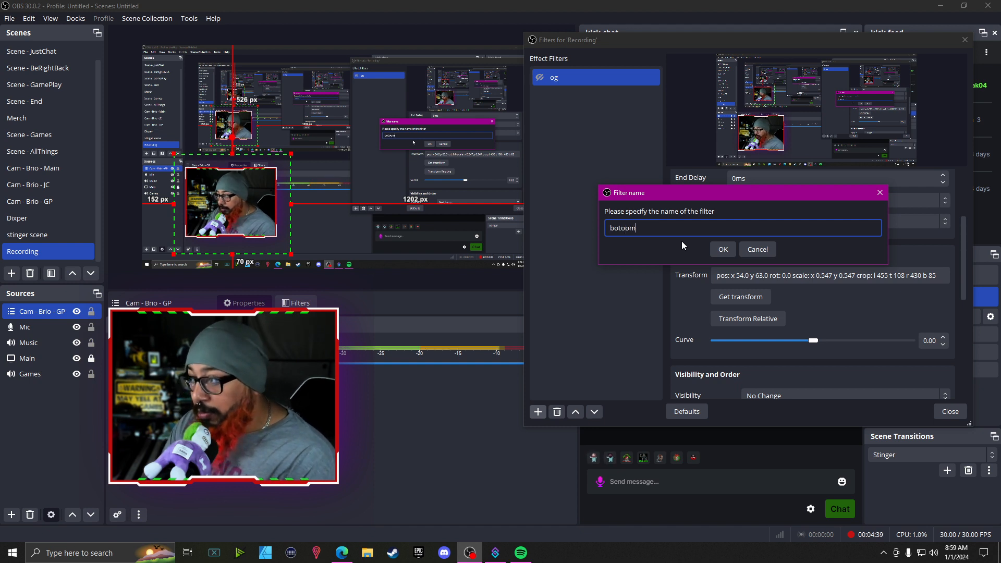
{"action": "key", "text": "BackSpace"}
{"action": "key", "text": "BackSpace"}
{"action": "key", "text": "BackSpace"}
{"action": "type", "text": "tto"}
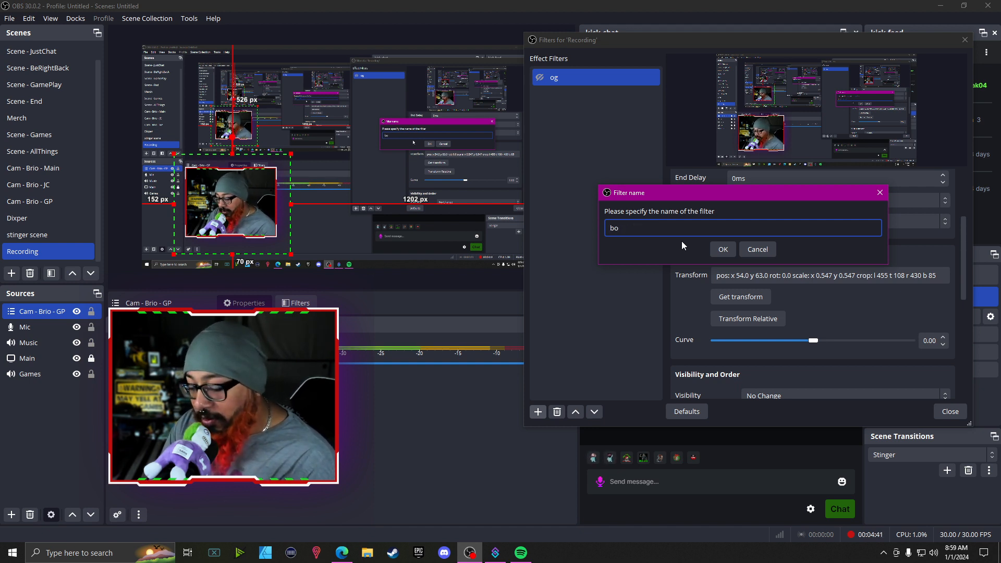
{"action": "type", "text": "m"}
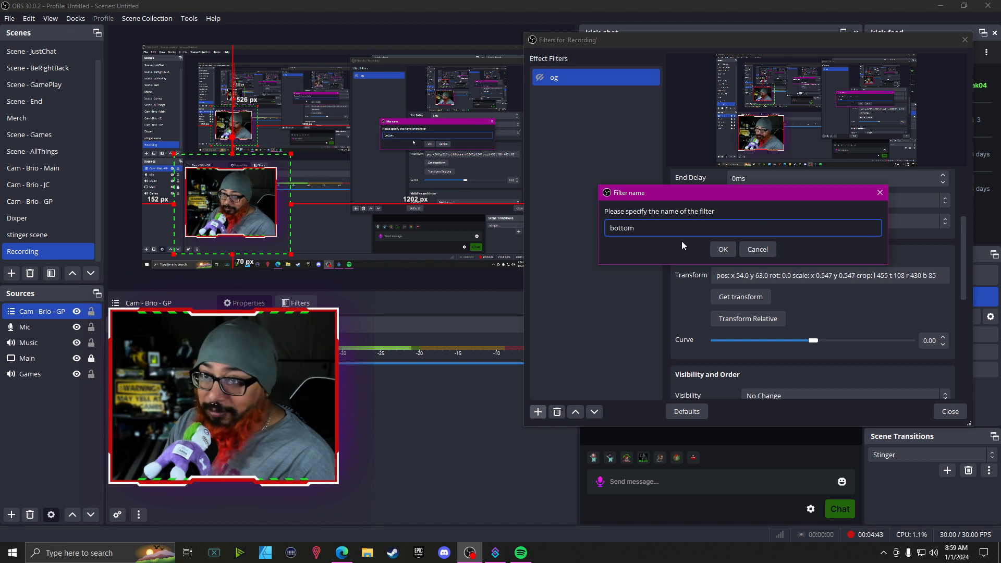
{"action": "left_click", "coordinate": [714, 249]}
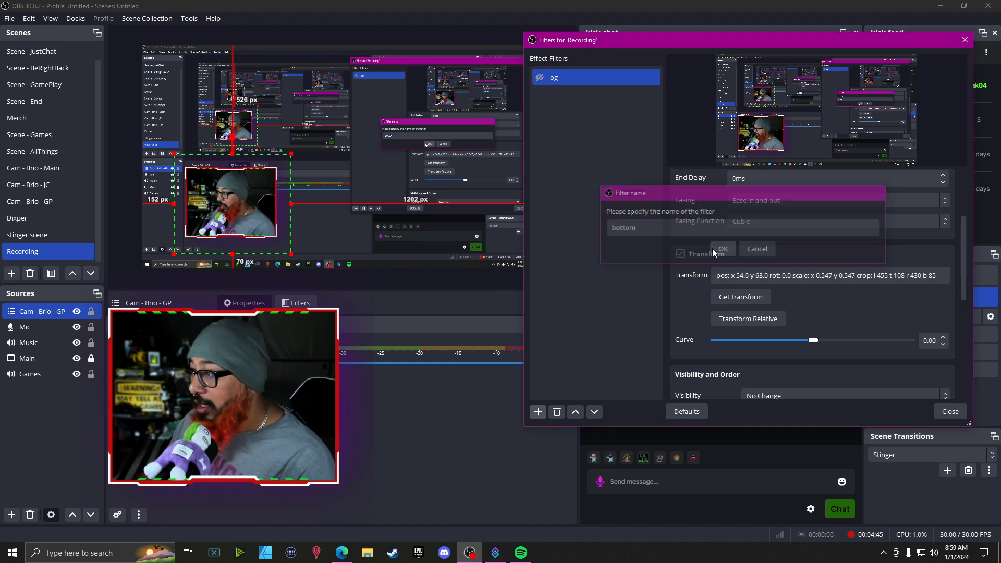
{"action": "left_click", "coordinate": [773, 206]}
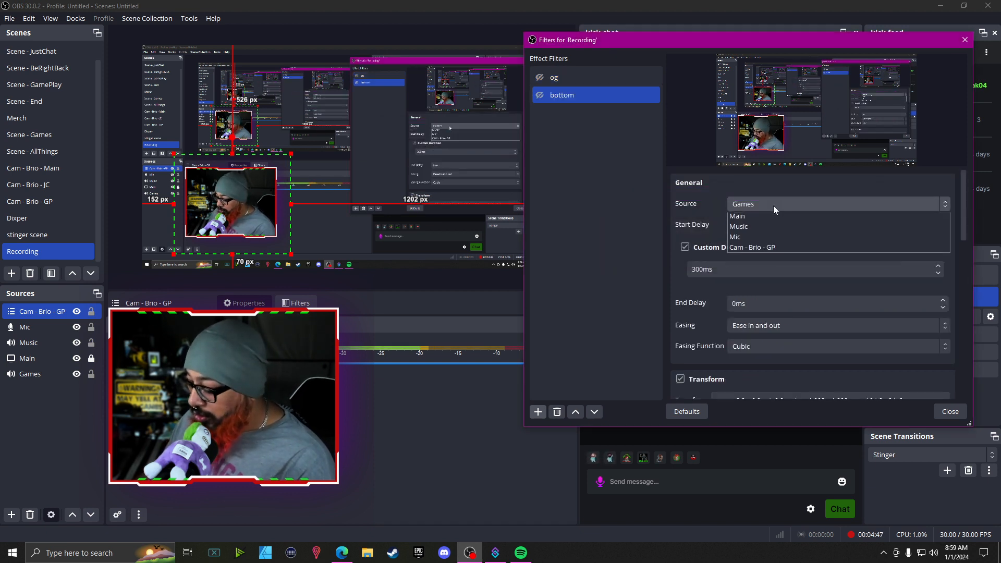
{"action": "left_click", "coordinate": [743, 259]}
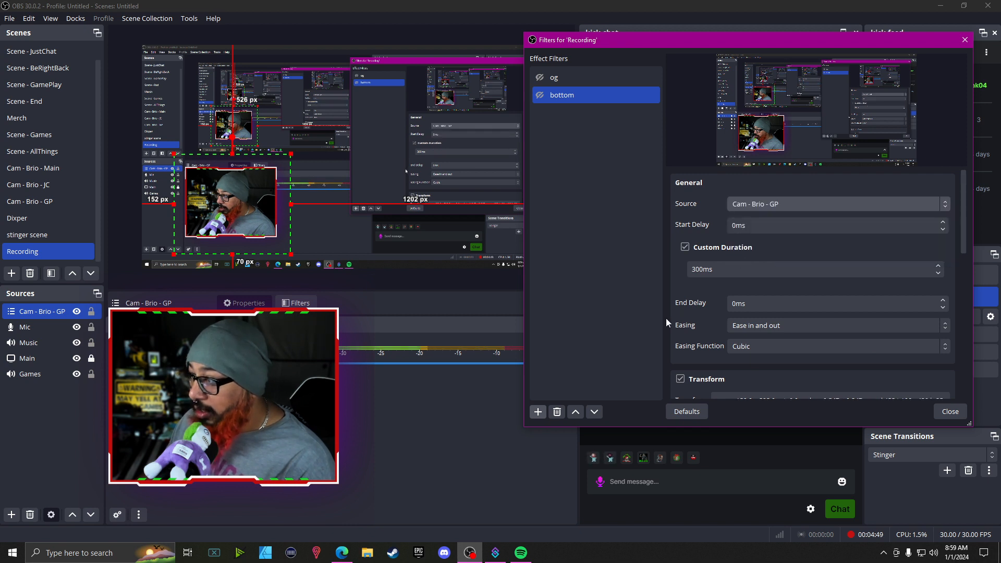
Capture the webcam's current transform in the "bottom" filter and trigger "og" and "bottom" in turn to test the move
{"action": "scroll", "coordinate": [696, 325], "scroll_direction": "down", "scroll_amount": 5}
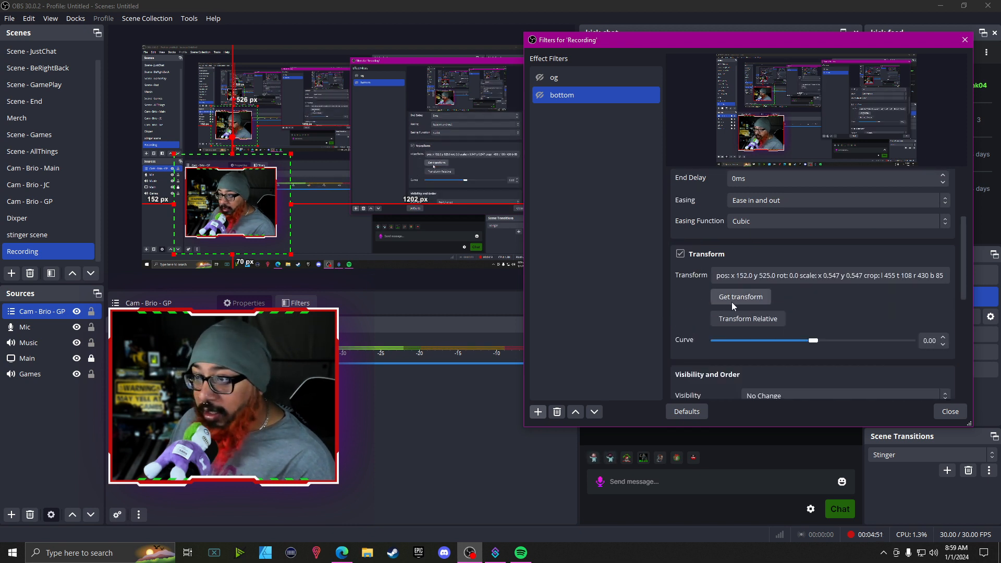
{"action": "left_click", "coordinate": [732, 302]}
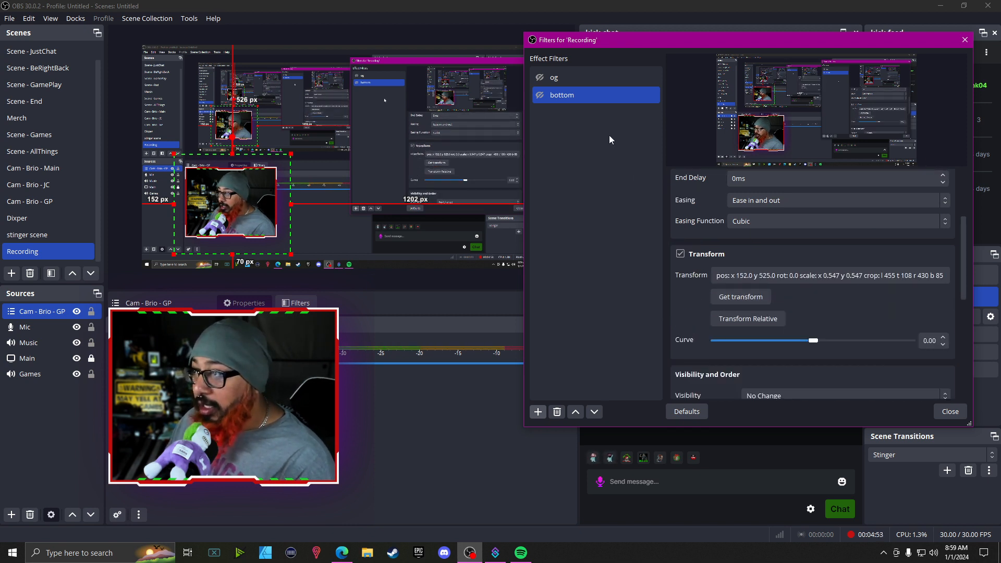
{"action": "left_click", "coordinate": [541, 79]}
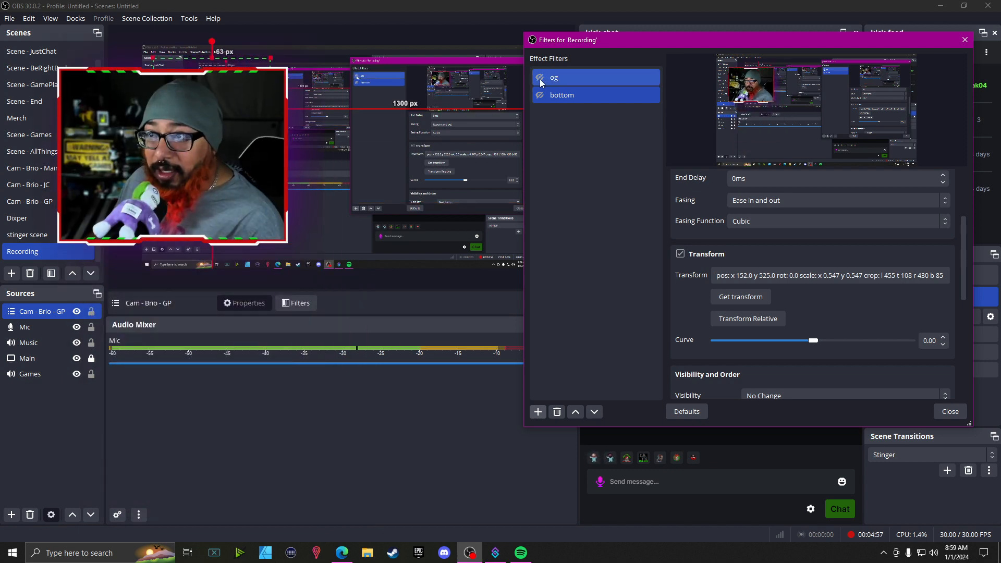
{"action": "left_click", "coordinate": [541, 96]}
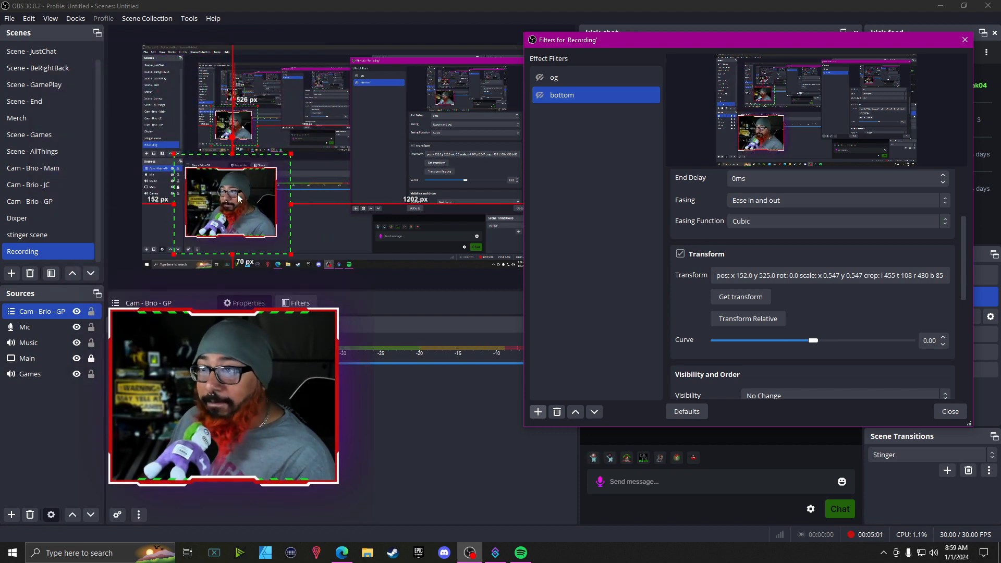
Shrink the webcam source to about 0.252 scale at about x 816, y 794, and capture and test that transform in the "bottom" filter
{"action": "left_click_drag", "start_coordinate": [174, 155], "coordinate": [336, 242]}
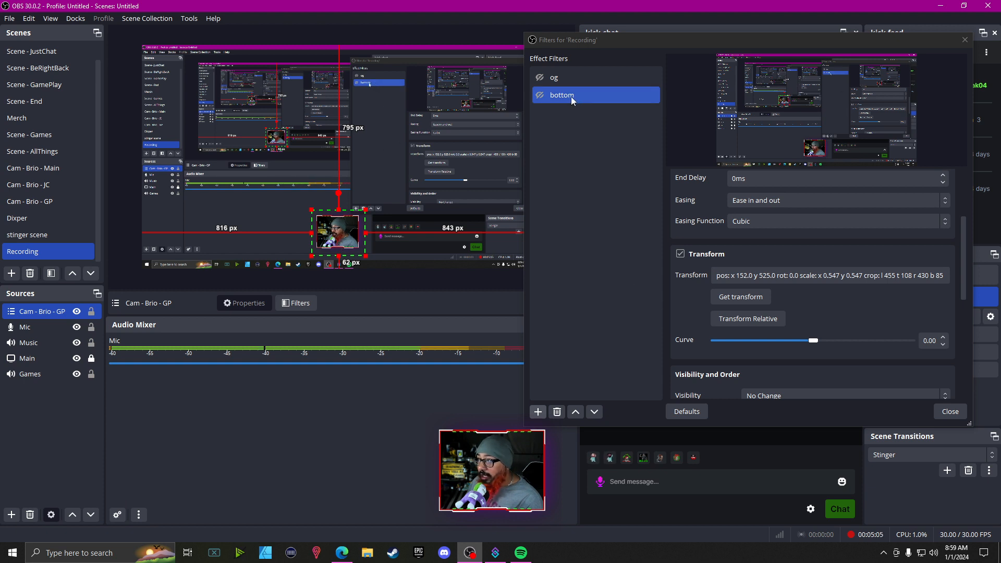
{"action": "left_click", "coordinate": [725, 299]}
{"action": "left_click", "coordinate": [541, 79]}
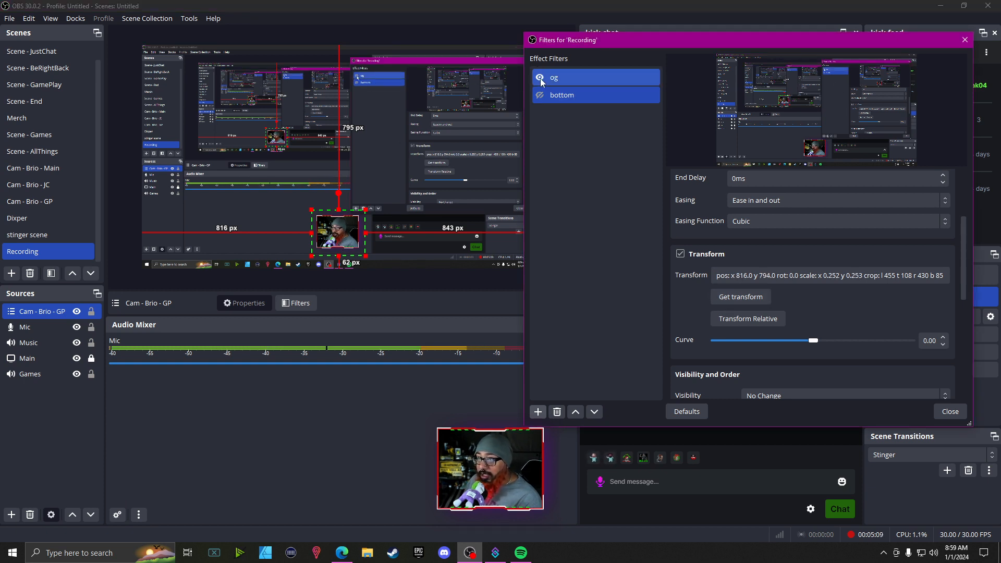
{"action": "left_click", "coordinate": [540, 97]}
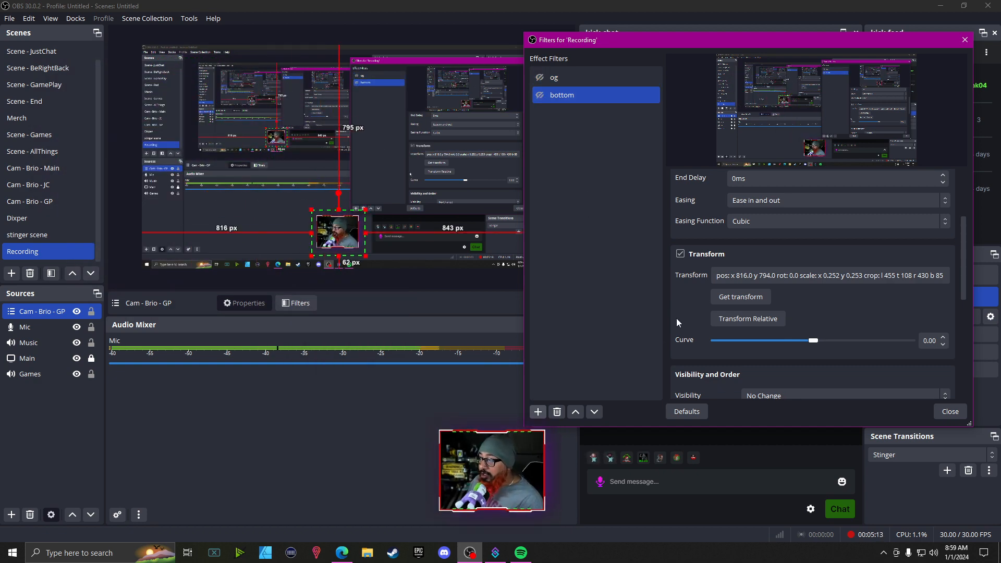
Set the "bottom" filter's custom duration to 1000 ms and preview the webcam moving between the two positions
{"action": "scroll", "coordinate": [676, 318], "scroll_direction": "up", "scroll_amount": 3}
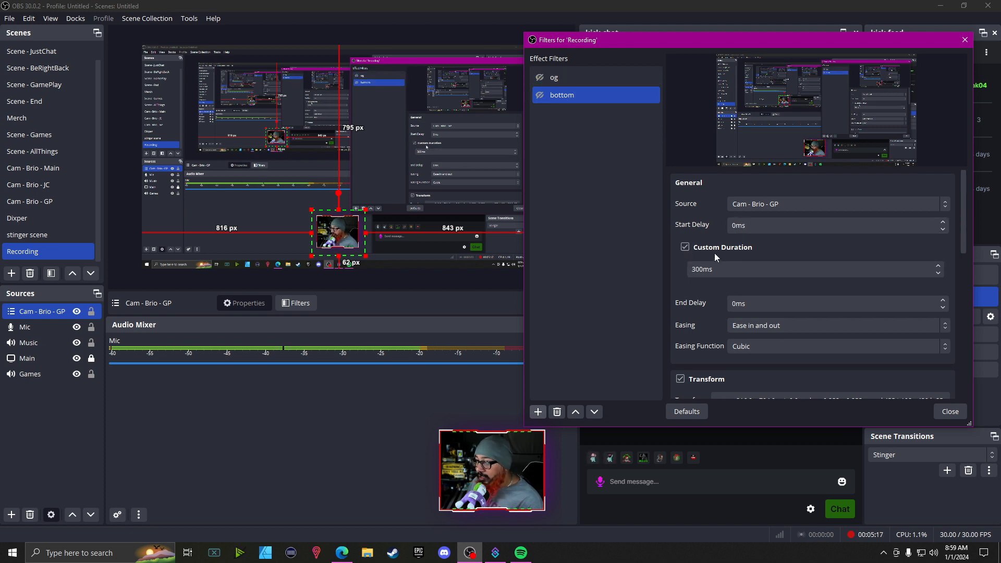
{"action": "left_click", "coordinate": [710, 269]}
{"action": "double_click", "coordinate": [701, 270]}
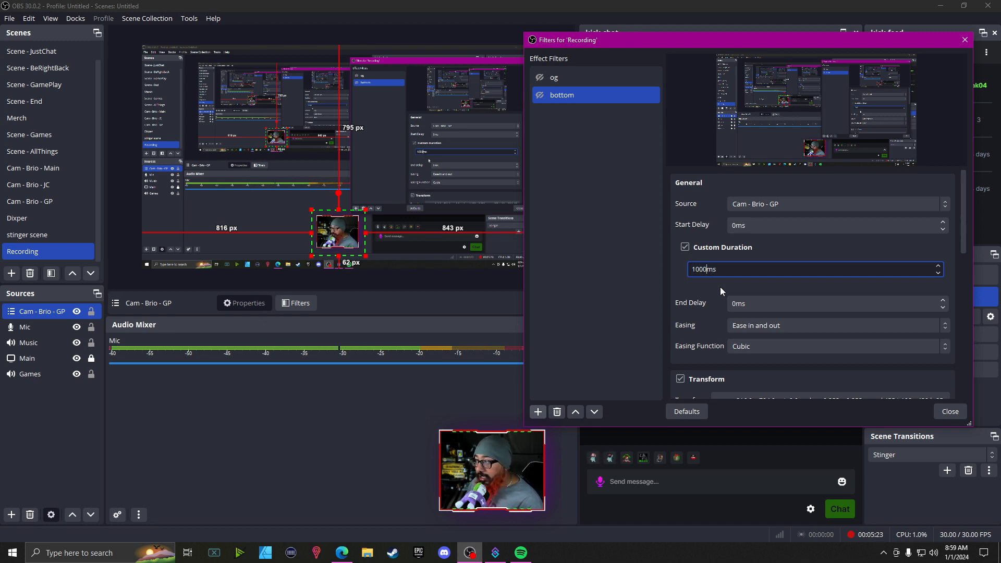
{"action": "left_click", "coordinate": [709, 290]}
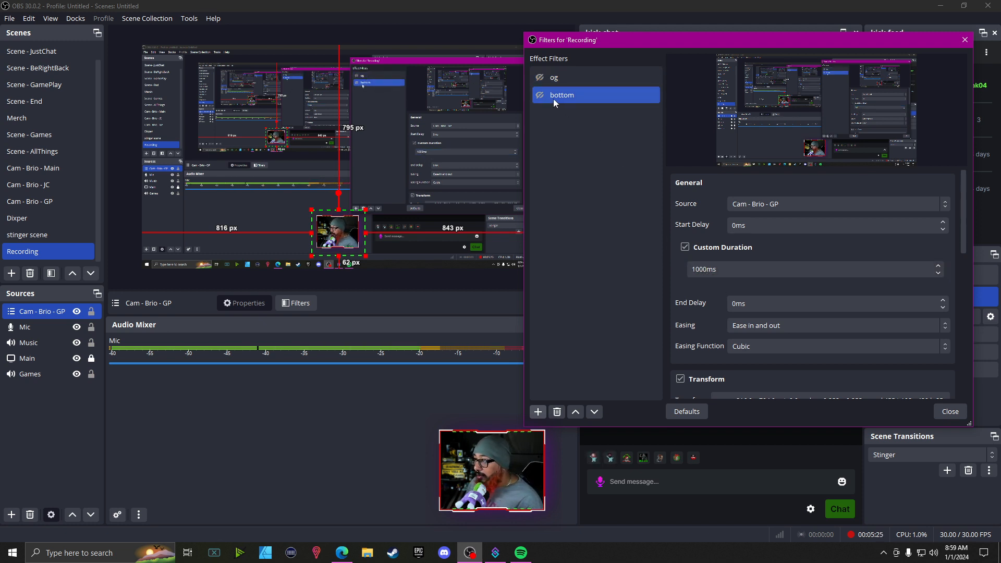
{"action": "left_click", "coordinate": [540, 78]}
{"action": "left_click", "coordinate": [540, 95]}
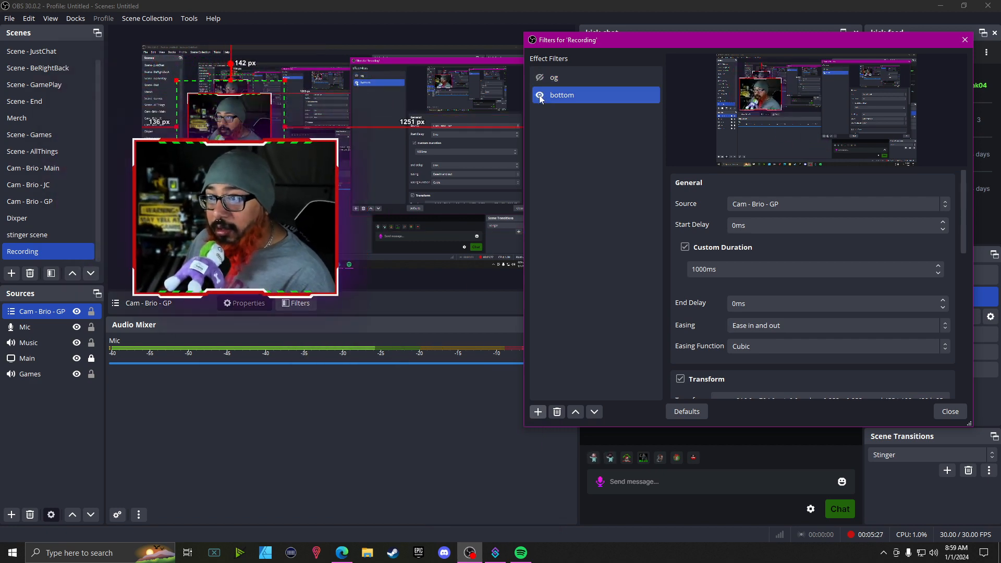
Set the "bottom" filter's custom duration to 3000 ms and trigger "og" and "bottom" to preview the slower move
{"action": "double_click", "coordinate": [694, 269]}
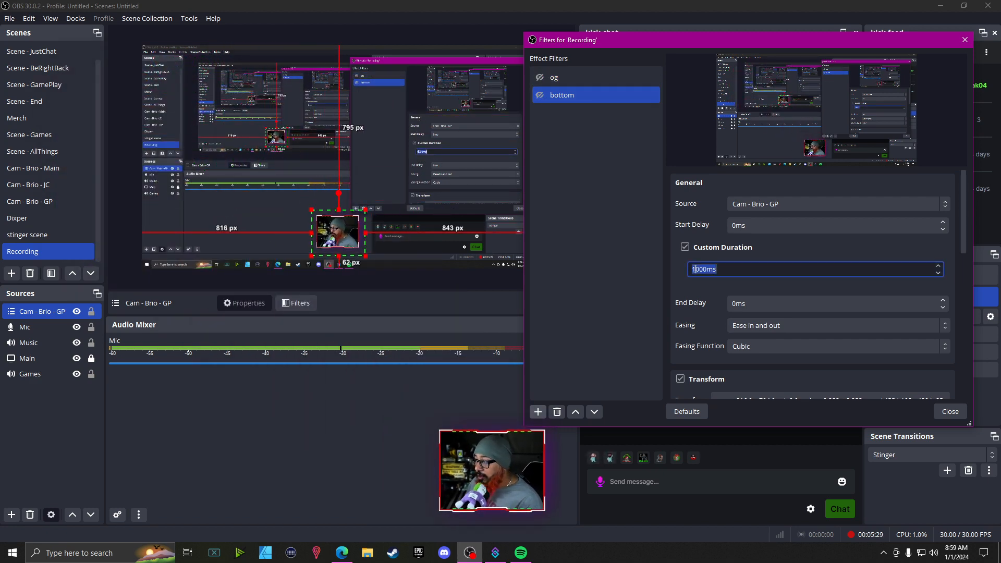
{"action": "type", "text": "3"}
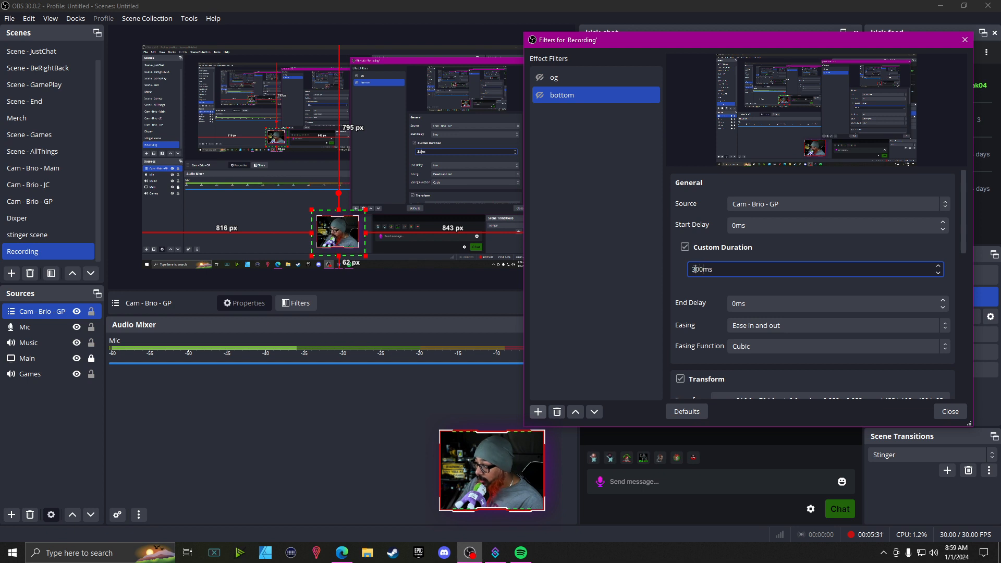
{"action": "type", "text": "000"}
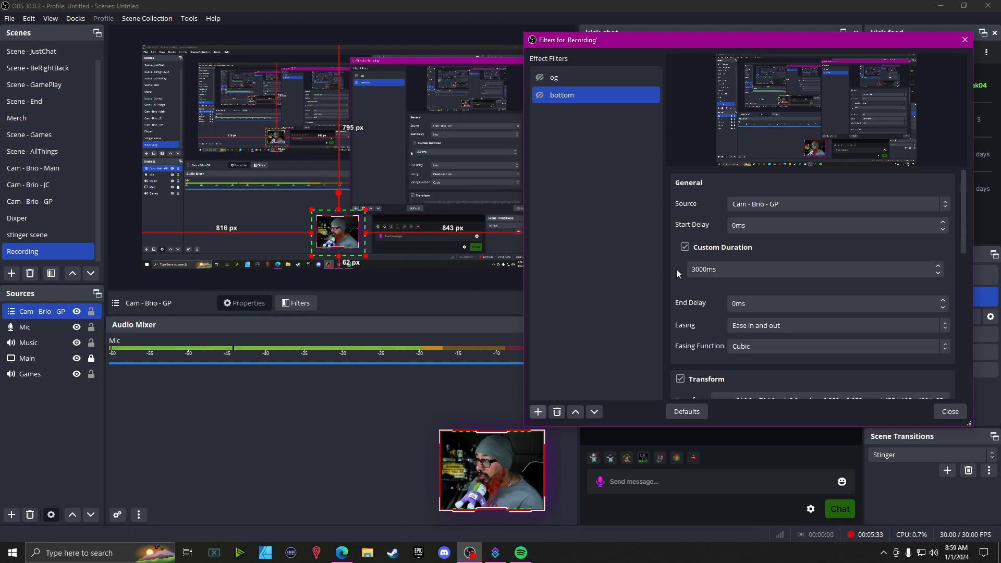
{"action": "left_click", "coordinate": [542, 77]}
{"action": "left_click", "coordinate": [540, 95]}
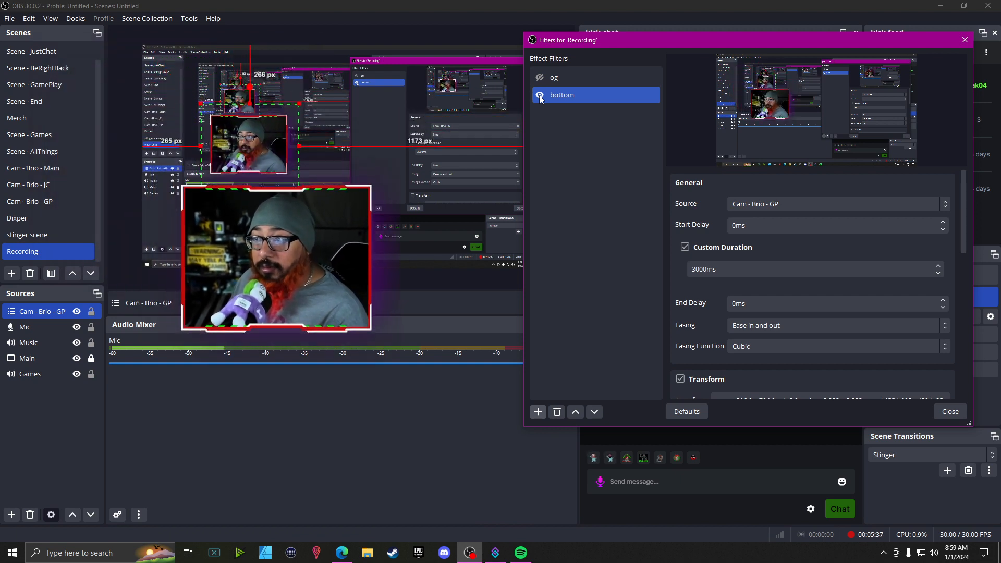
{"action": "left_click", "coordinate": [540, 96]}
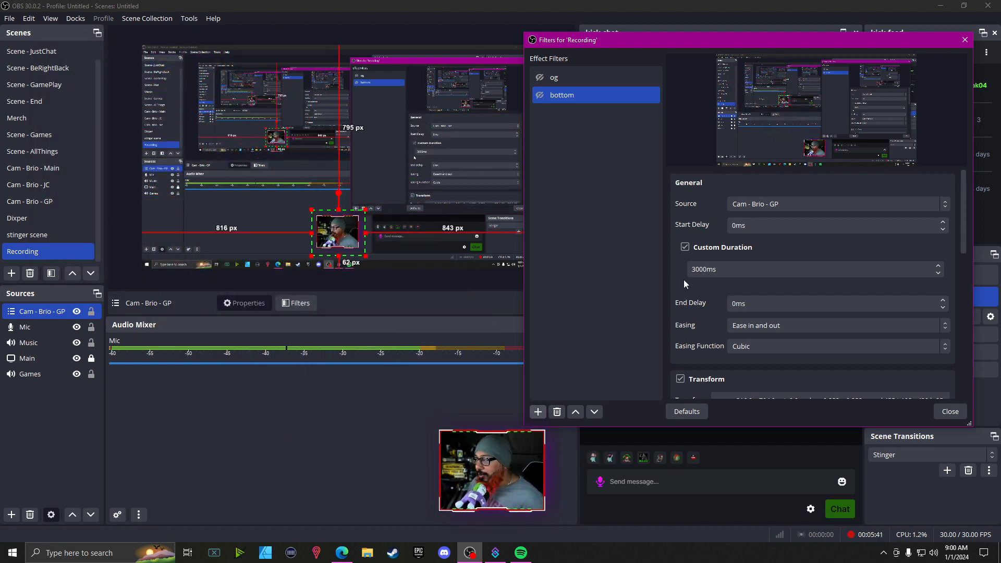
Set the "og" filter's custom duration to 2500 ms and preview the webcam returning to its upper-left position
{"action": "left_click", "coordinate": [583, 79]}
{"action": "left_click", "coordinate": [698, 269]}
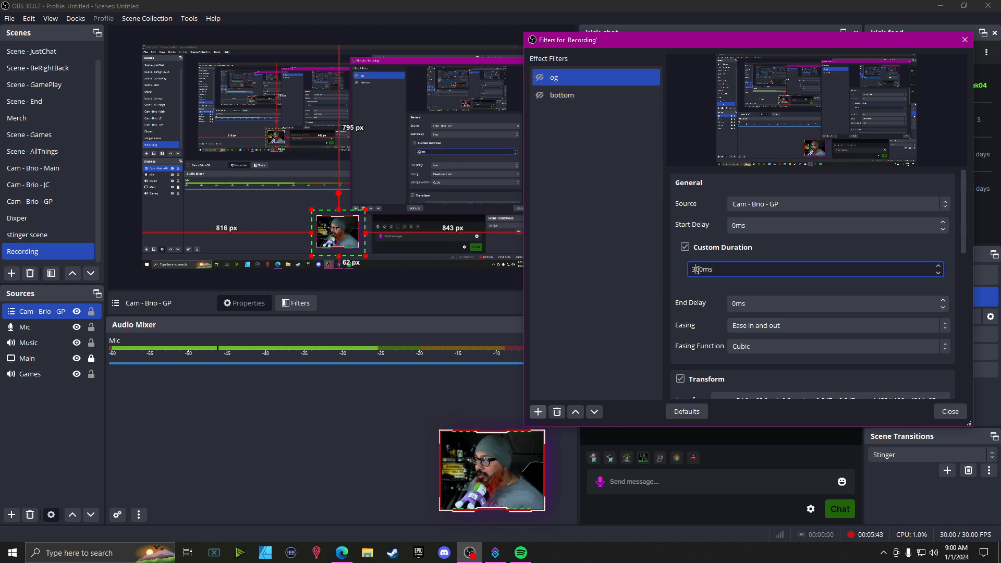
{"action": "double_click", "coordinate": [699, 270]}
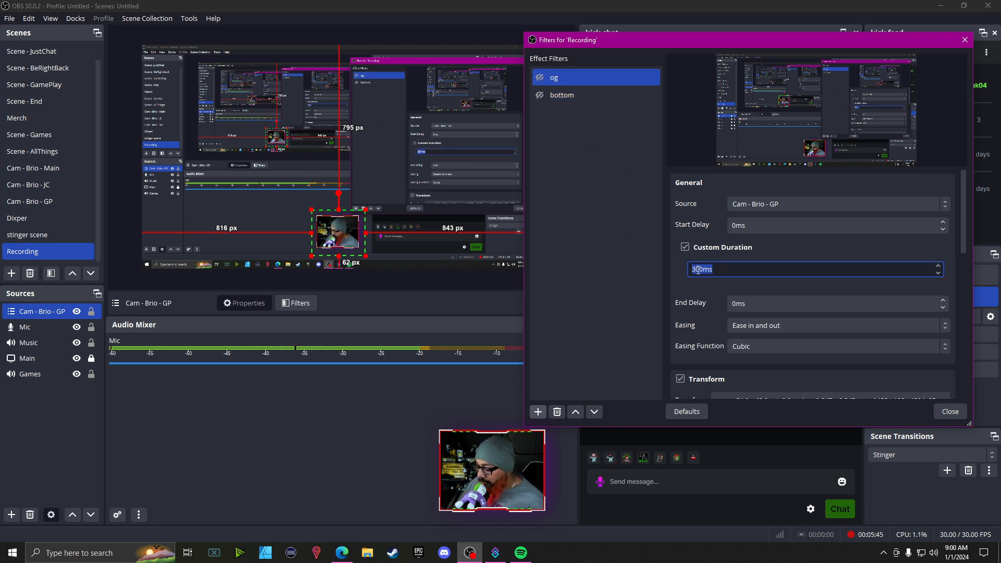
{"action": "type", "text": "2500"}
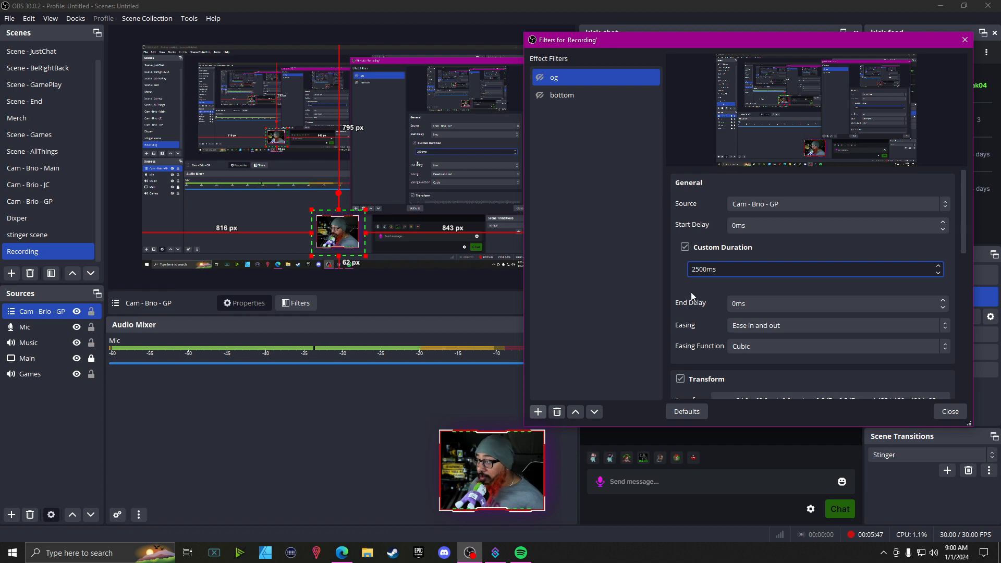
{"action": "key", "text": "Return"}
{"action": "left_click", "coordinate": [539, 94]}
{"action": "left_click", "coordinate": [540, 77]}
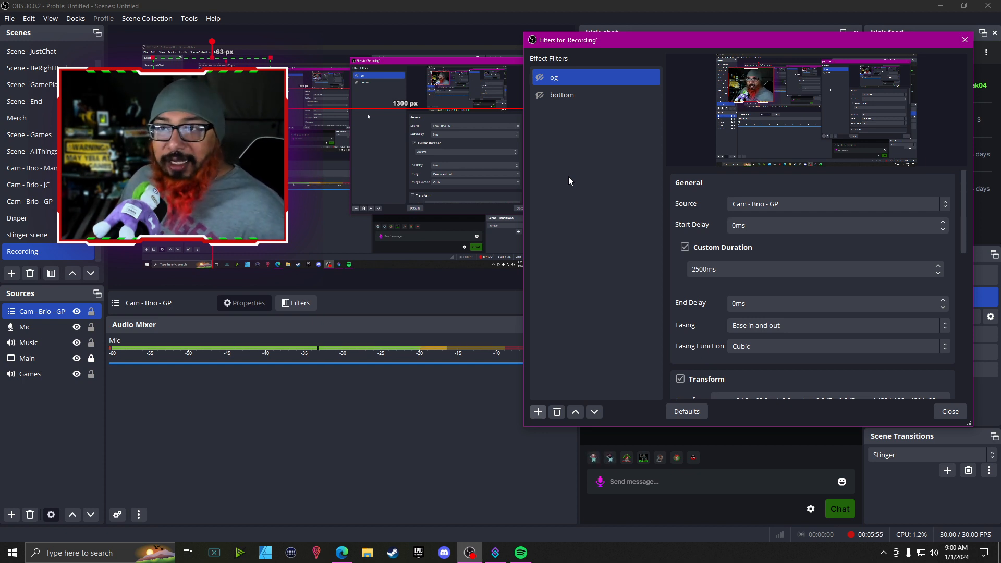
Close the Recording scene's filters and switch to the "Scene - GamePlay" scene
{"action": "left_click", "coordinate": [965, 40]}
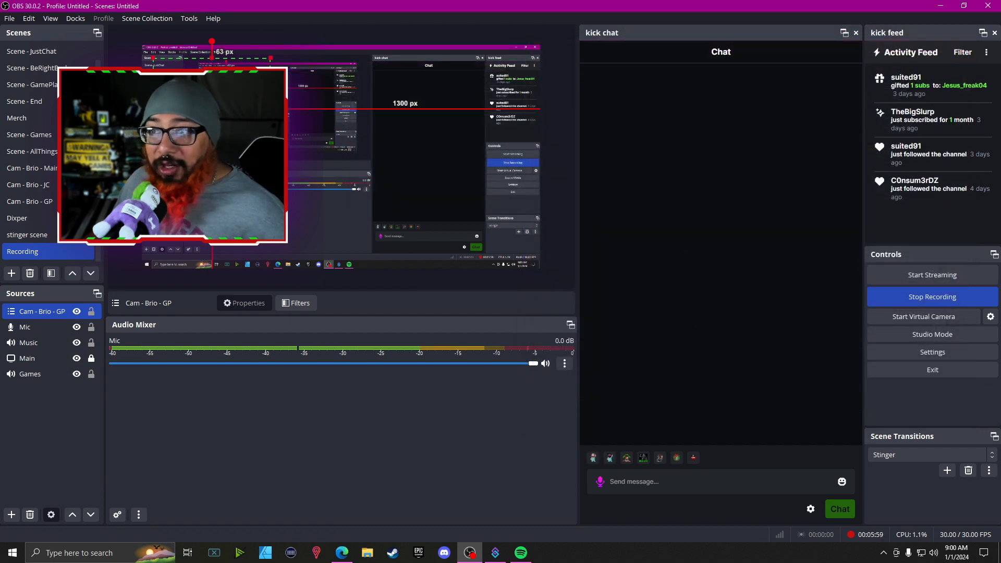
{"action": "left_click", "coordinate": [31, 84]}
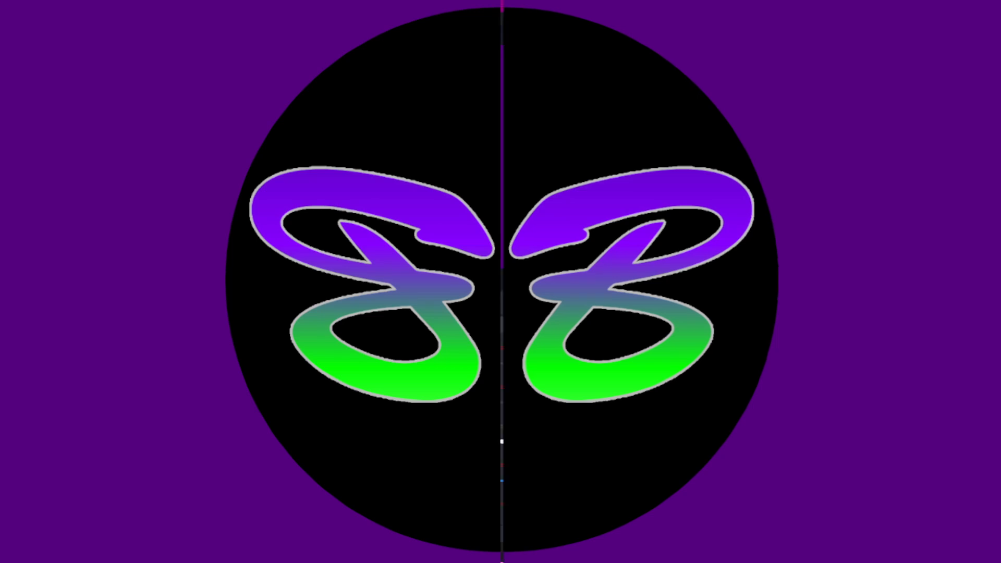